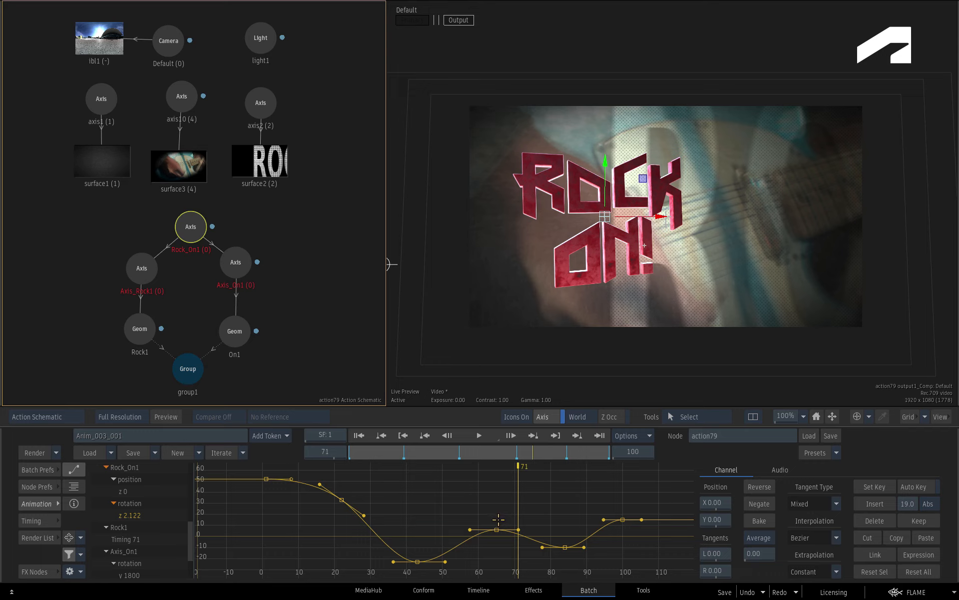
# Move the rotation z keyframe near frame 65 to frame 64 and set its value to 10.52.
pyautogui.click(497, 529)
pyautogui.moveTo(496, 529)
pyautogui.mouseDown()
pyautogui.moveTo(491, 507)
pyautogui.moveTo(493, 519)
pyautogui.mouseUp()
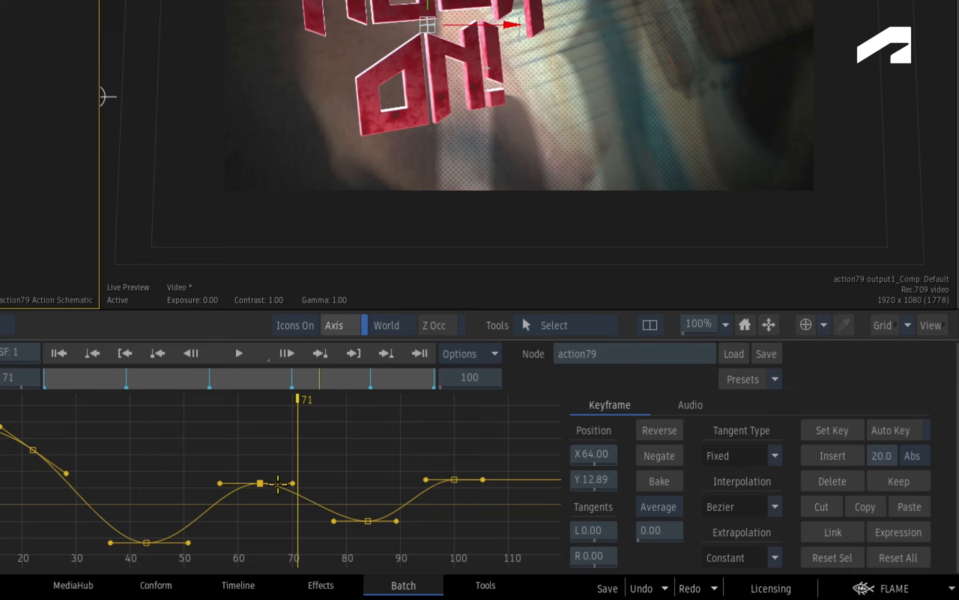
pyautogui.moveTo(260, 482)
pyautogui.mouseDown()
pyautogui.moveTo(257, 462)
pyautogui.moveTo(264, 483)
pyautogui.mouseUp()
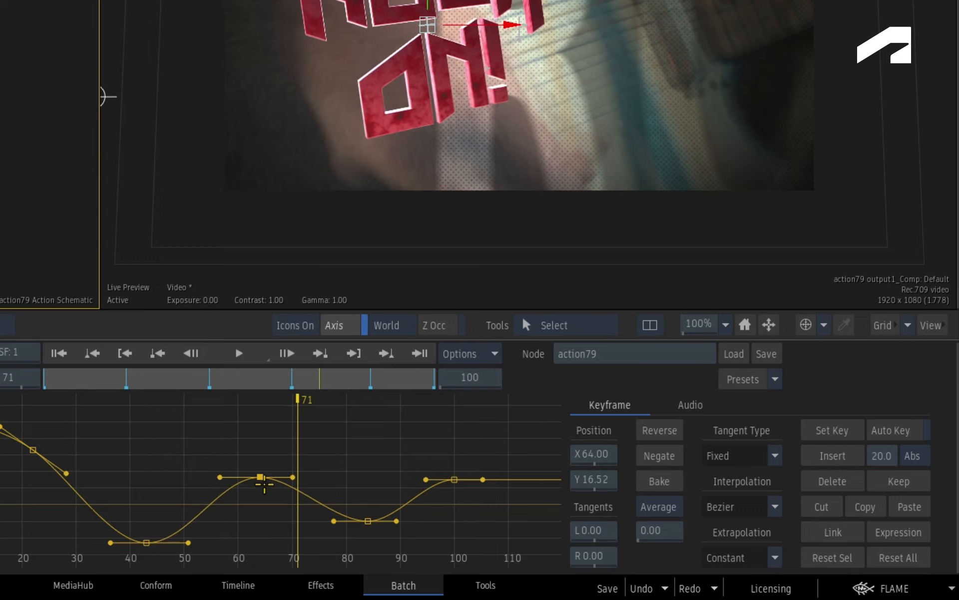
pyautogui.moveTo(613, 479)
pyautogui.mouseDown()
pyautogui.moveTo(594, 472)
pyautogui.moveTo(599, 477)
pyautogui.mouseUp()
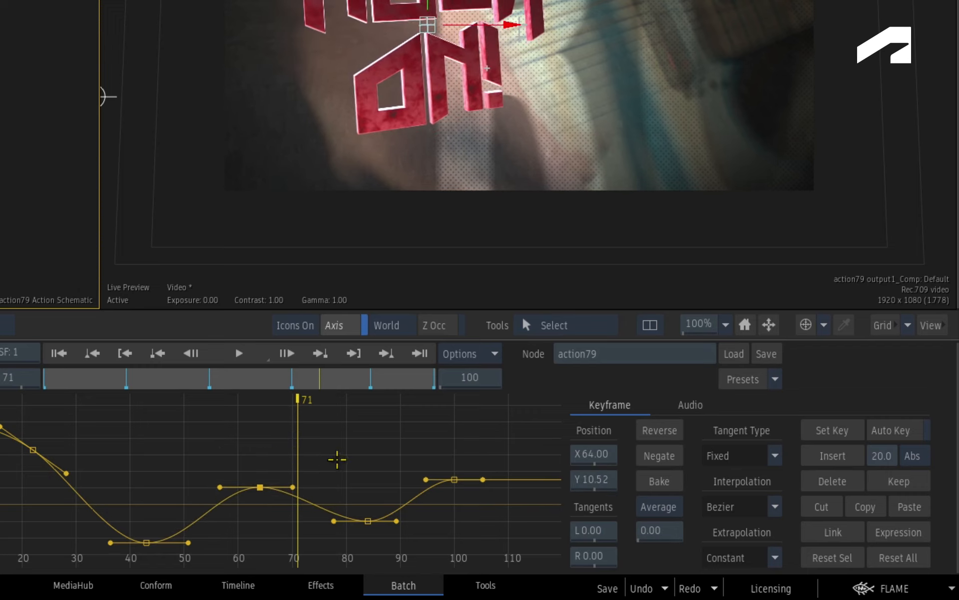
# Select the keyframes at frames 64 and 84 together and shift them 5 frames earlier and 1 unit lower.
pyautogui.moveTo(226, 444); pyautogui.dragTo(398, 546)
pyautogui.moveTo(598, 480); pyautogui.dragTo(605, 455)
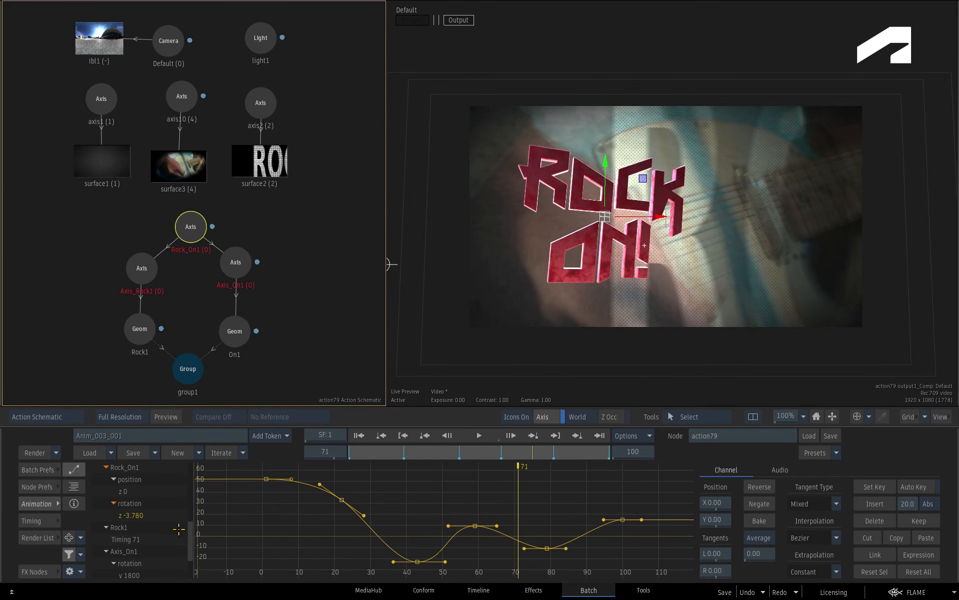
# With no keyframe selected, offset the whole rotation z curve by 1 frame earlier and slightly higher in value.
pyautogui.click(459, 553)
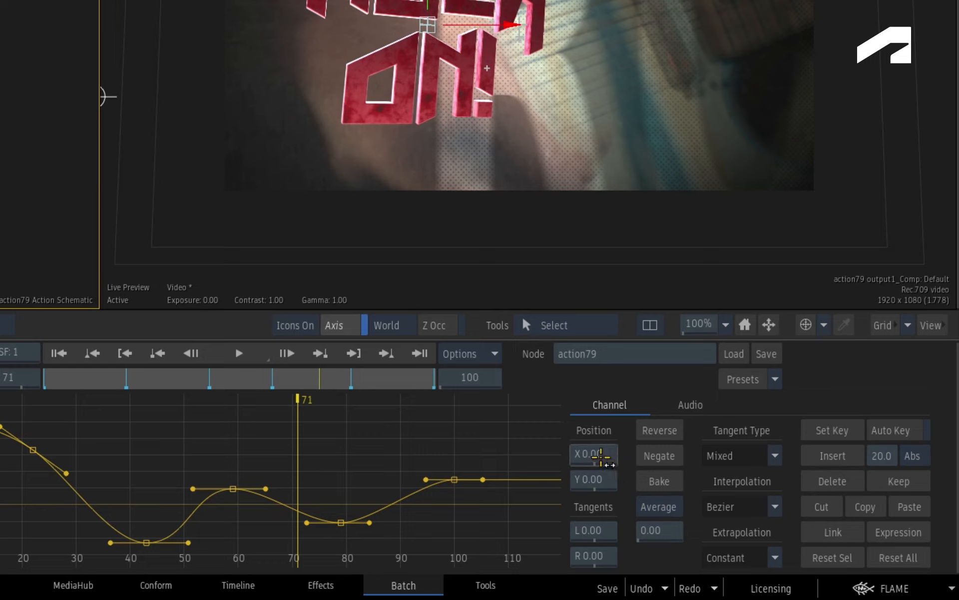
pyautogui.moveTo(602, 456); pyautogui.dragTo(600, 477)
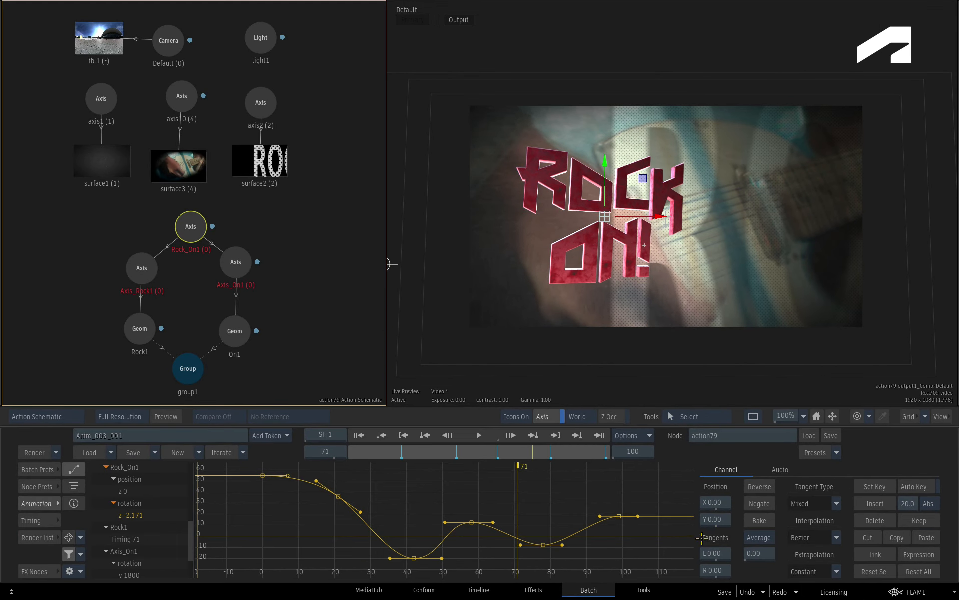
pyautogui.click(544, 544)
pyautogui.rightClick(544, 545)
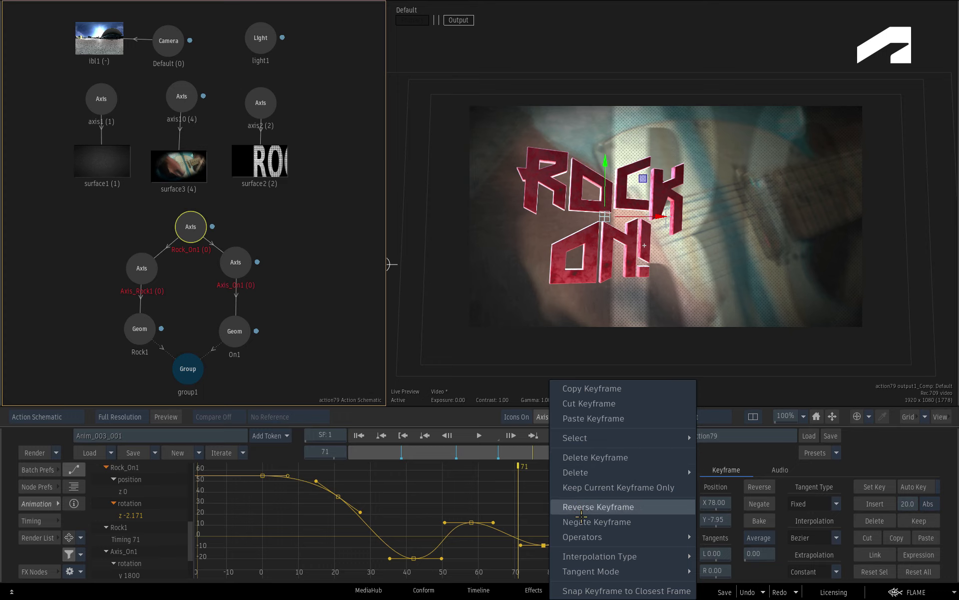
pyautogui.click(511, 594)
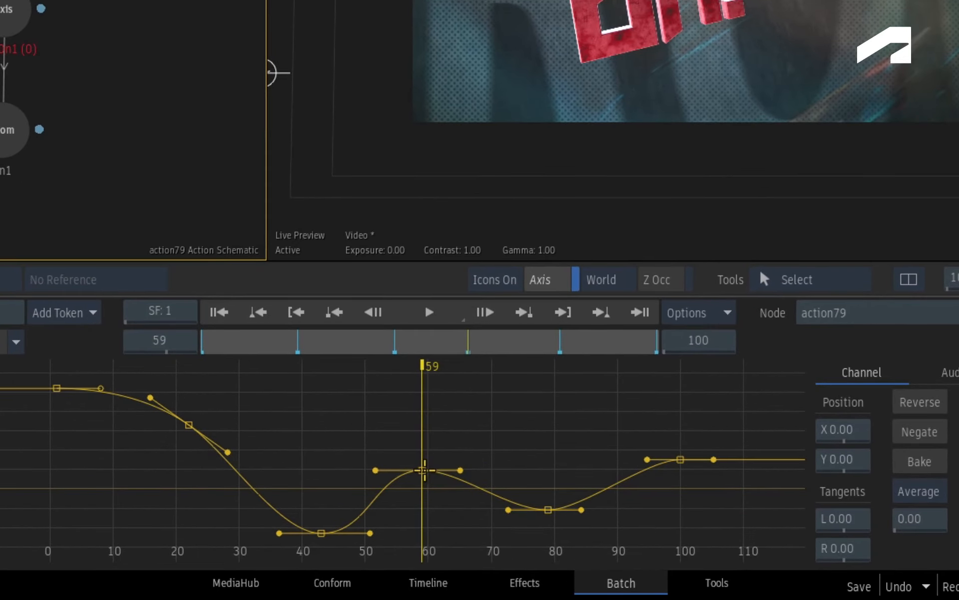
# Select the keyframe at frame 59, and box-select the keyframes from frame 43 to frame 79.
pyautogui.click(475, 525)
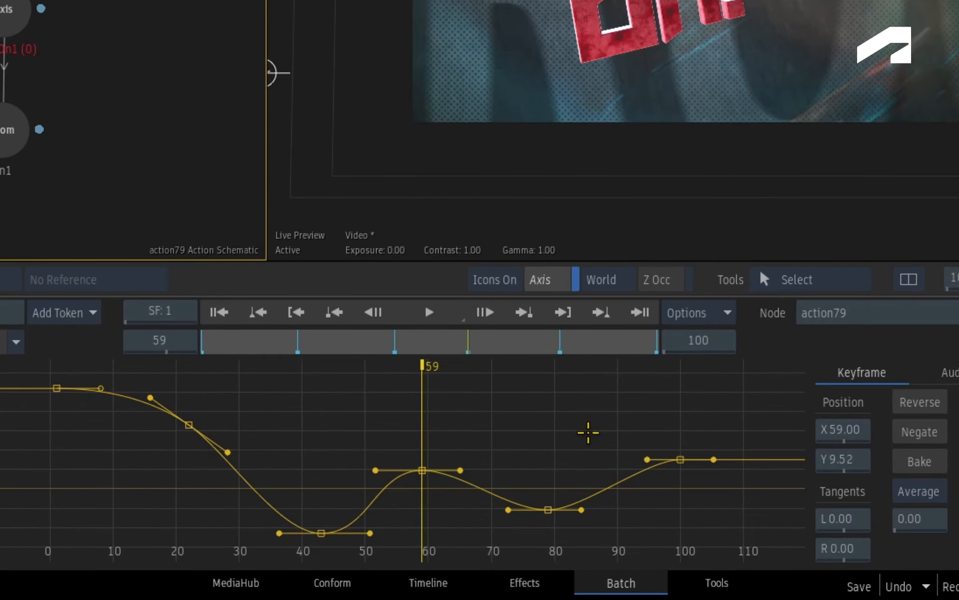
pyautogui.moveTo(591, 432); pyautogui.dragTo(263, 552)
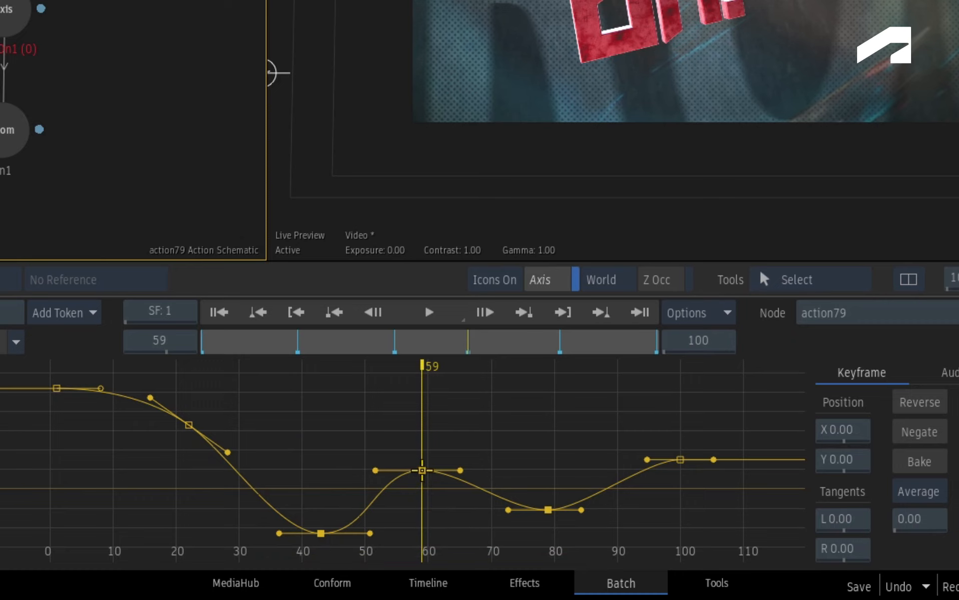
# Select all keyframes on the rotation z channel from the frame 59 keyframe, and clear the selection.
pyautogui.rightClick(423, 471)
pyautogui.moveTo(588, 315)
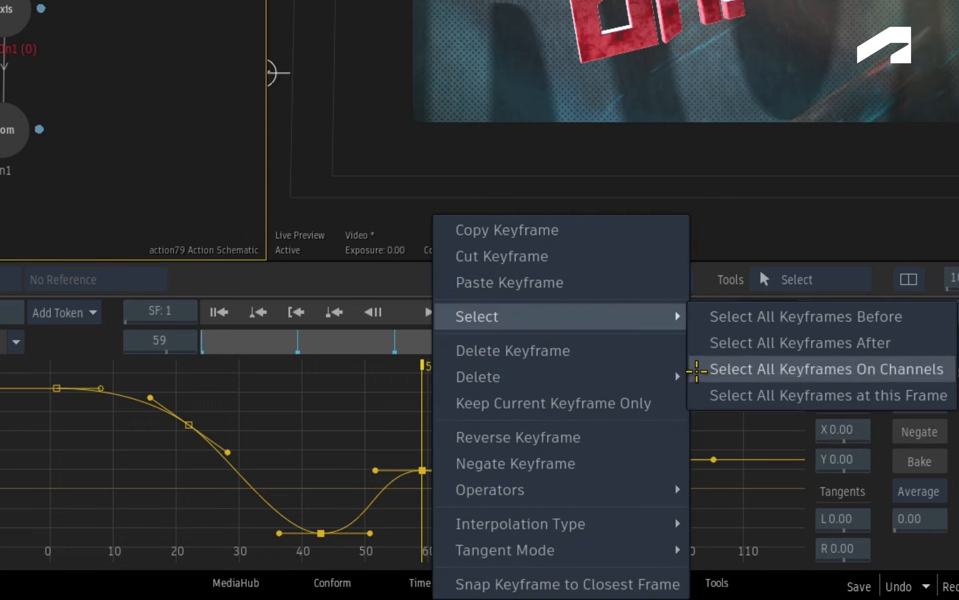
pyautogui.click(697, 369)
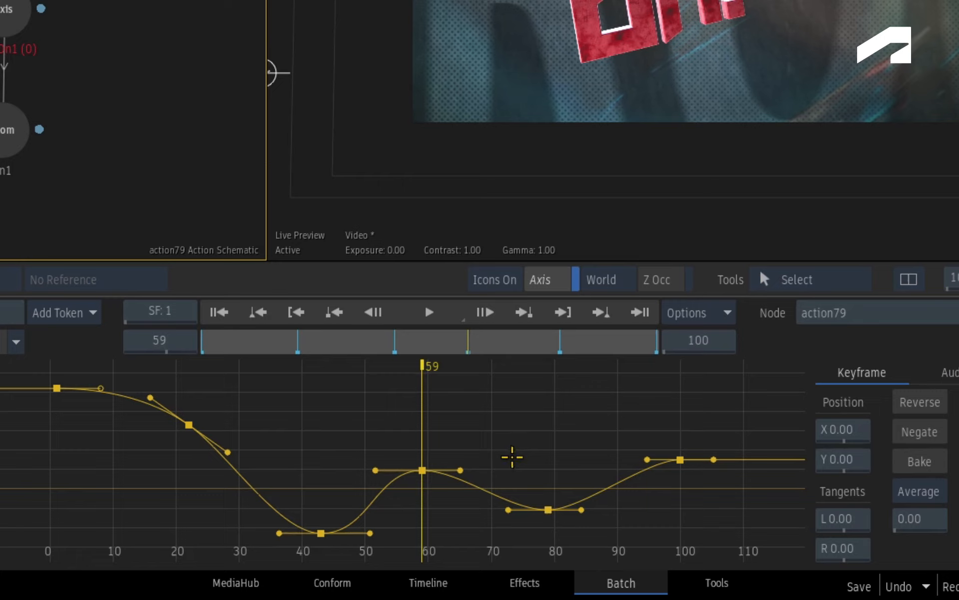
pyautogui.click(512, 455)
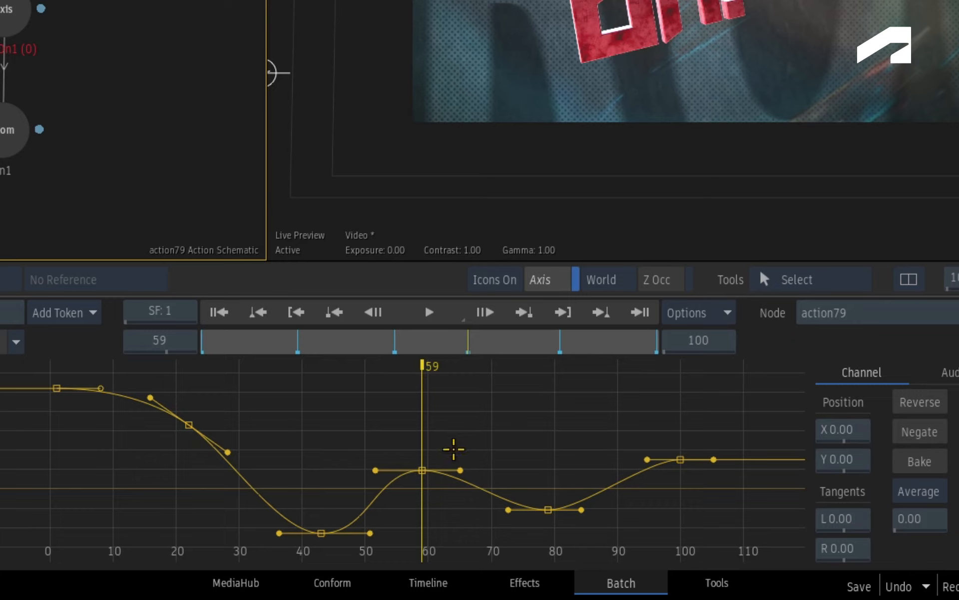
# Select all keyframes after the one at frame 59 and try adjusting their value together.
pyautogui.rightClick(422, 470)
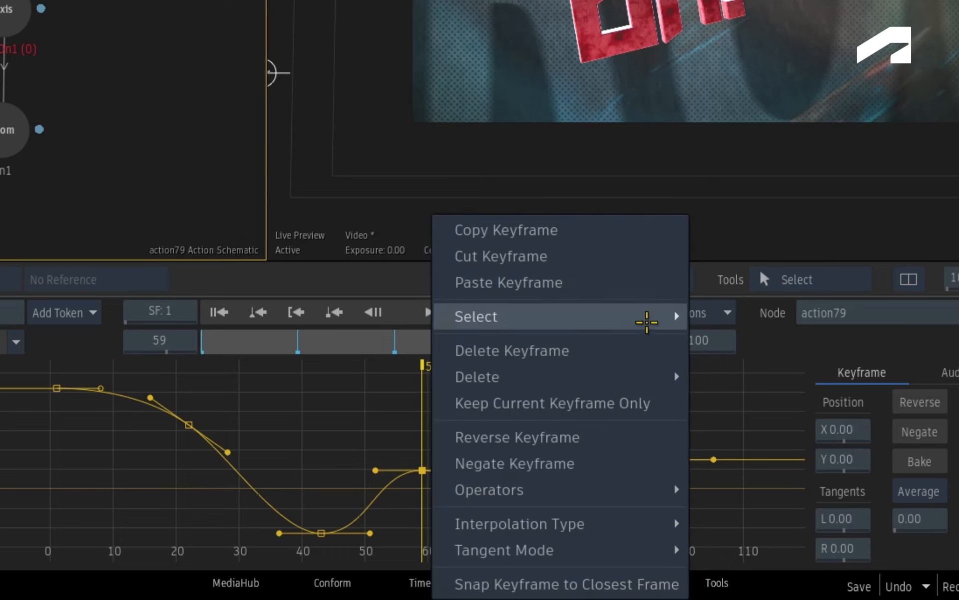
pyautogui.moveTo(649, 324)
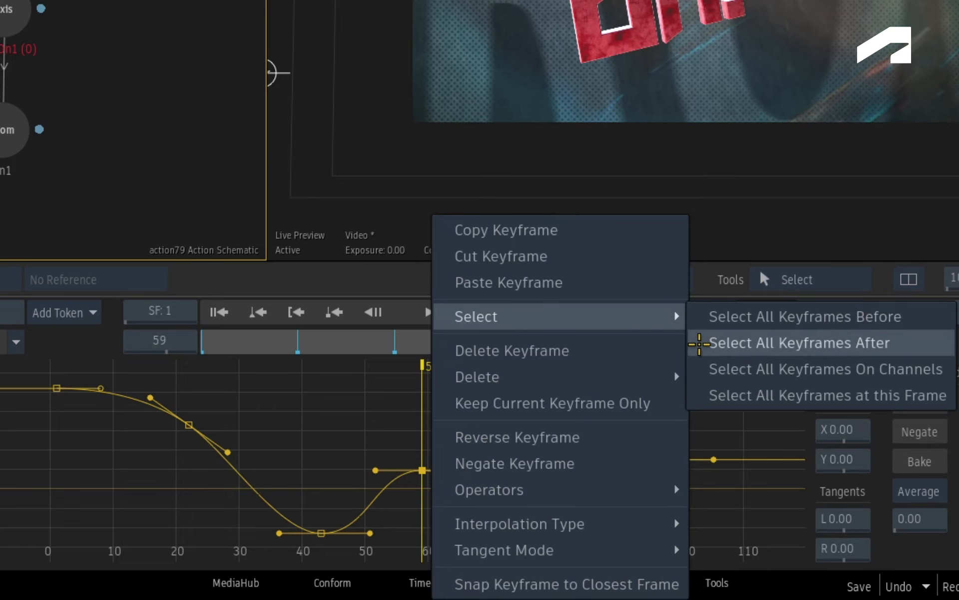
pyautogui.click(702, 342)
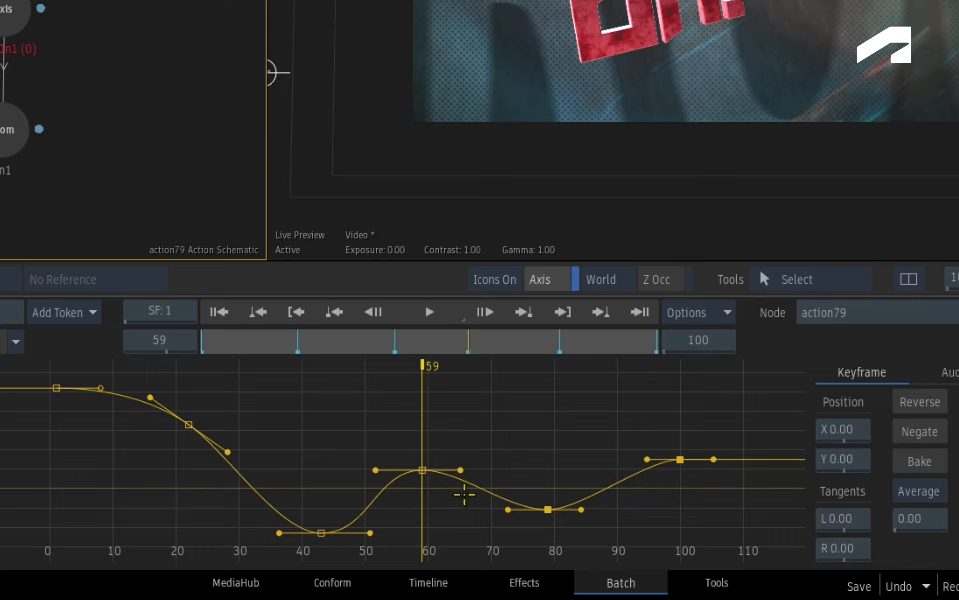
pyautogui.moveTo(853, 459)
pyautogui.mouseDown()
pyautogui.moveTo(867, 456)
pyautogui.moveTo(846, 456)
pyautogui.moveTo(861, 463)
pyautogui.mouseUp()
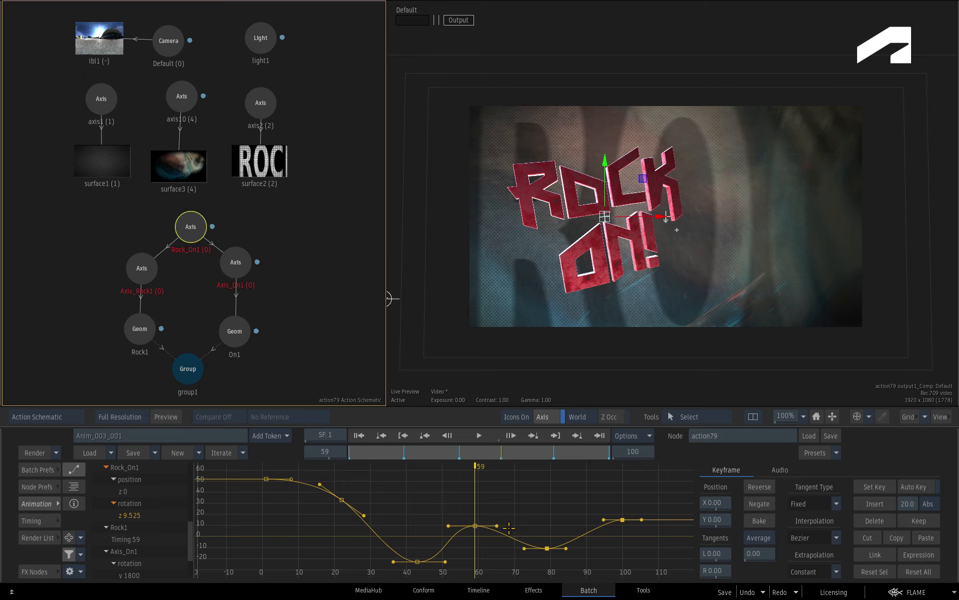
# Delete all keyframes before the one at frame 59, and undo the deletion.
pyautogui.rightClick(476, 525)
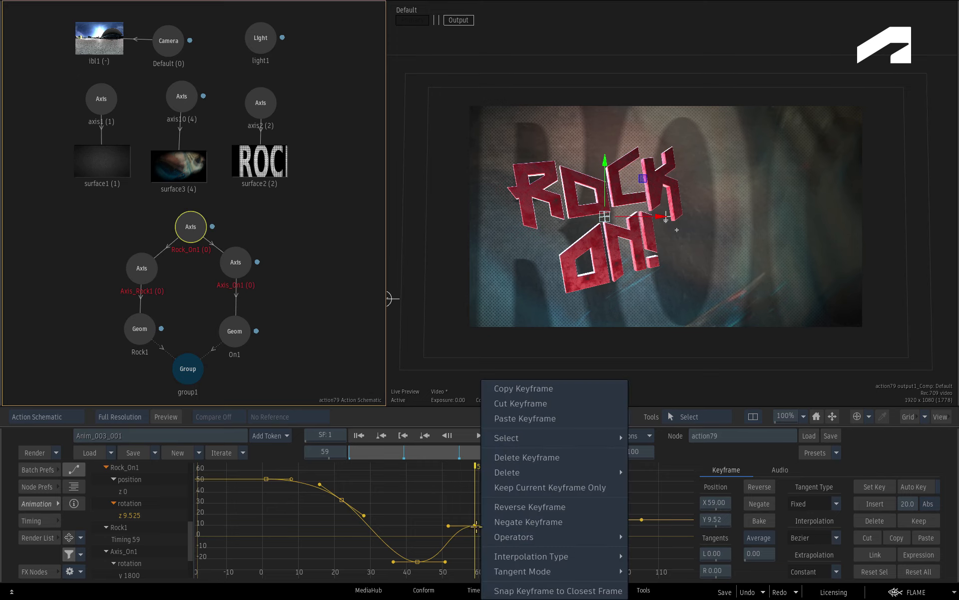
pyautogui.moveTo(575, 467)
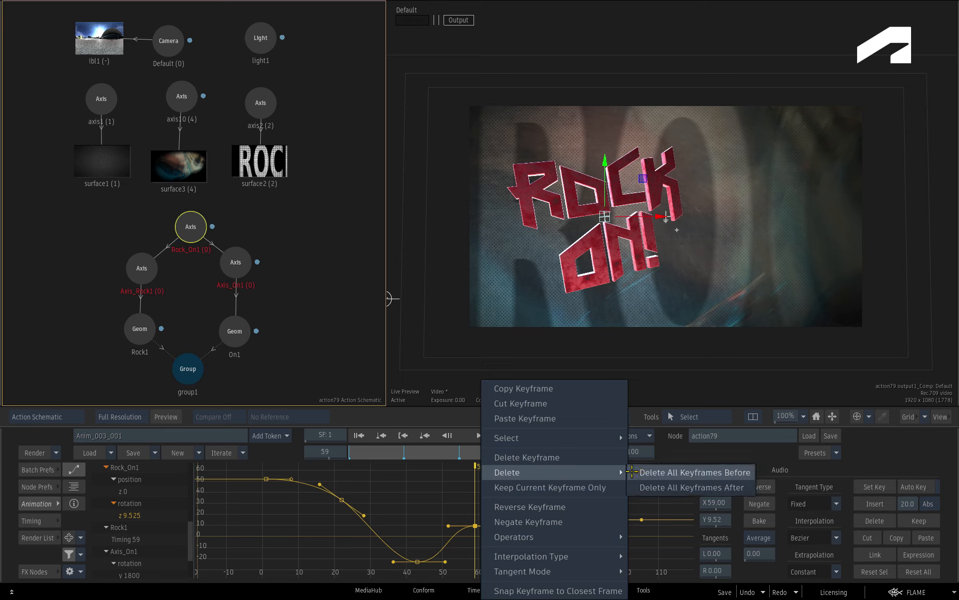
pyautogui.click(632, 472)
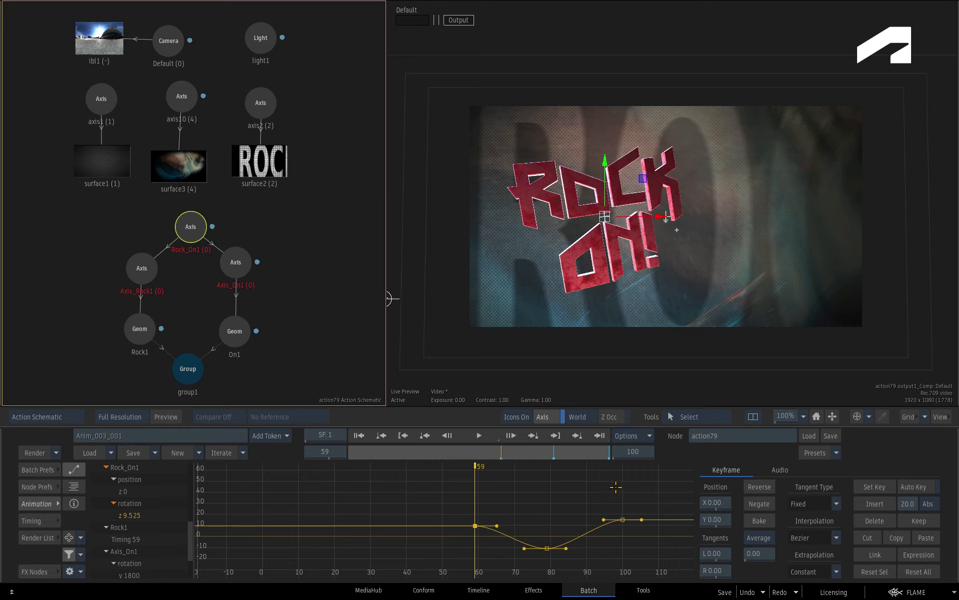
pyautogui.click(748, 592)
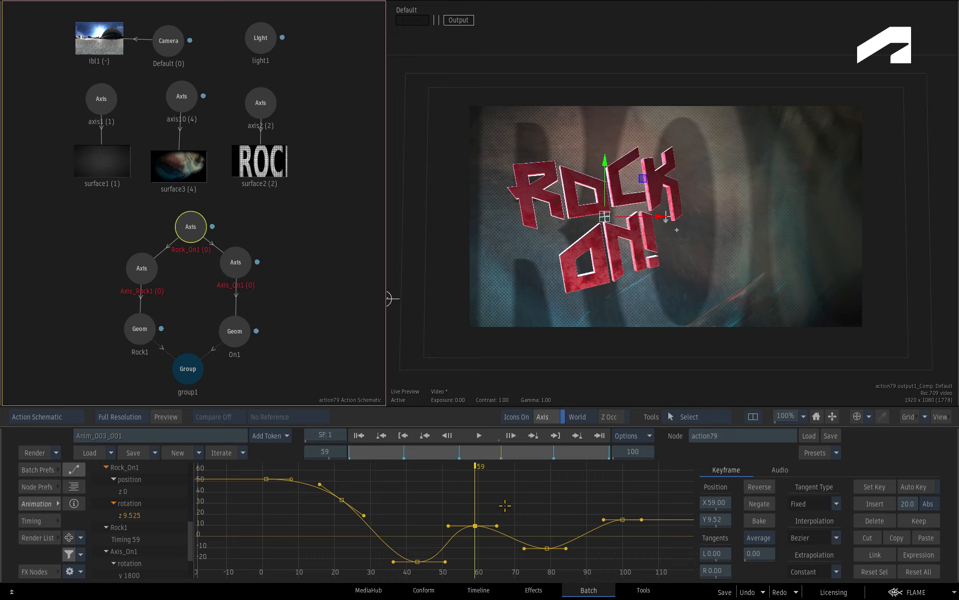
# Select all keyframes at frame 59 across the channels and frame the selected curves in the graph.
pyautogui.rightClick(475, 525)
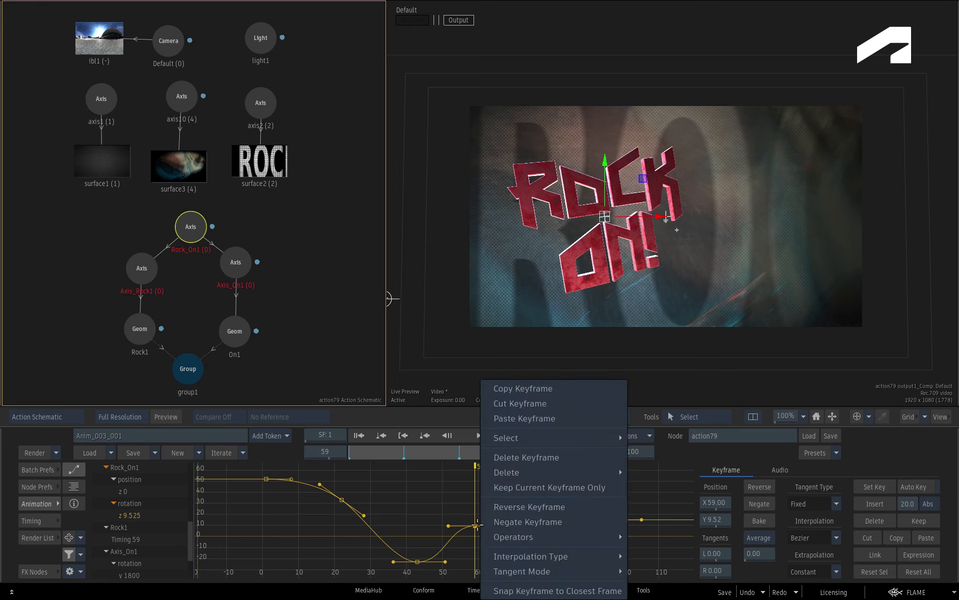
pyautogui.moveTo(602, 442)
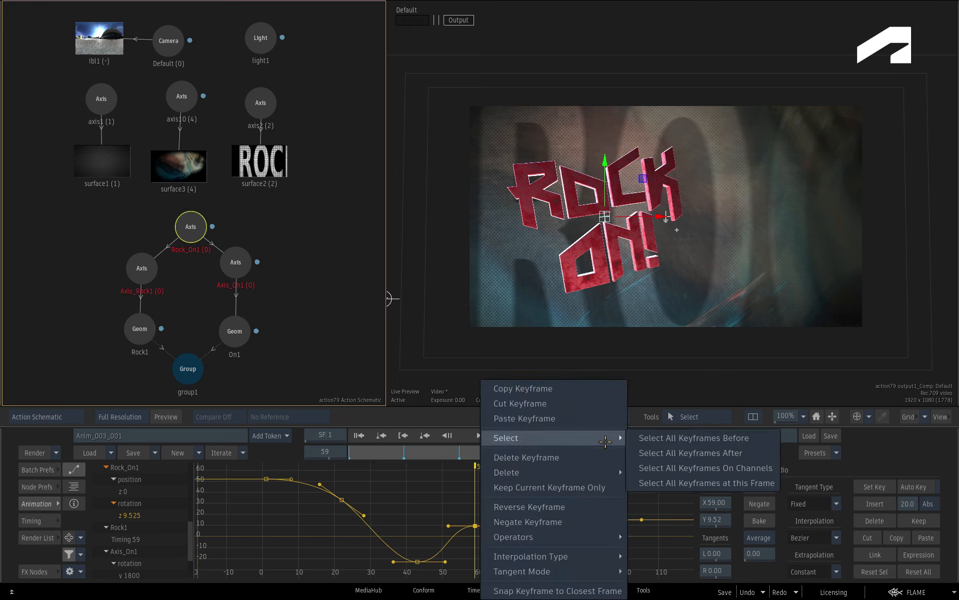
pyautogui.click(635, 482)
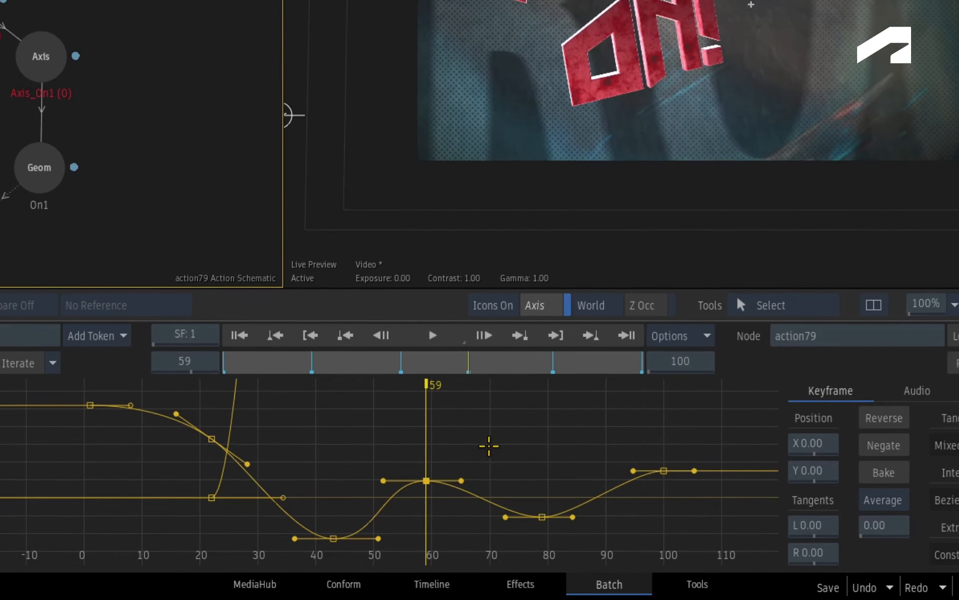
pyautogui.rightClick(516, 504)
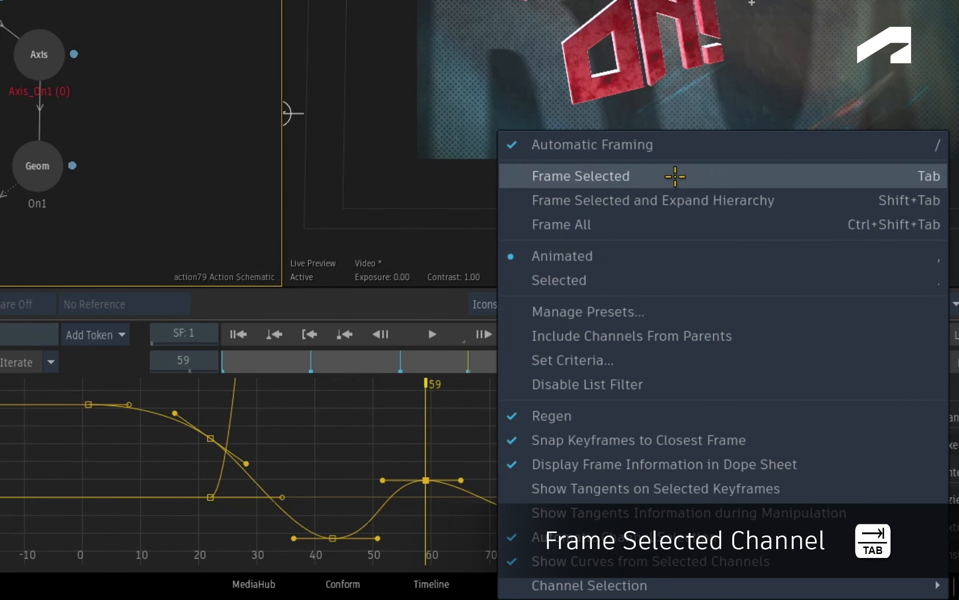
pyautogui.click(675, 176)
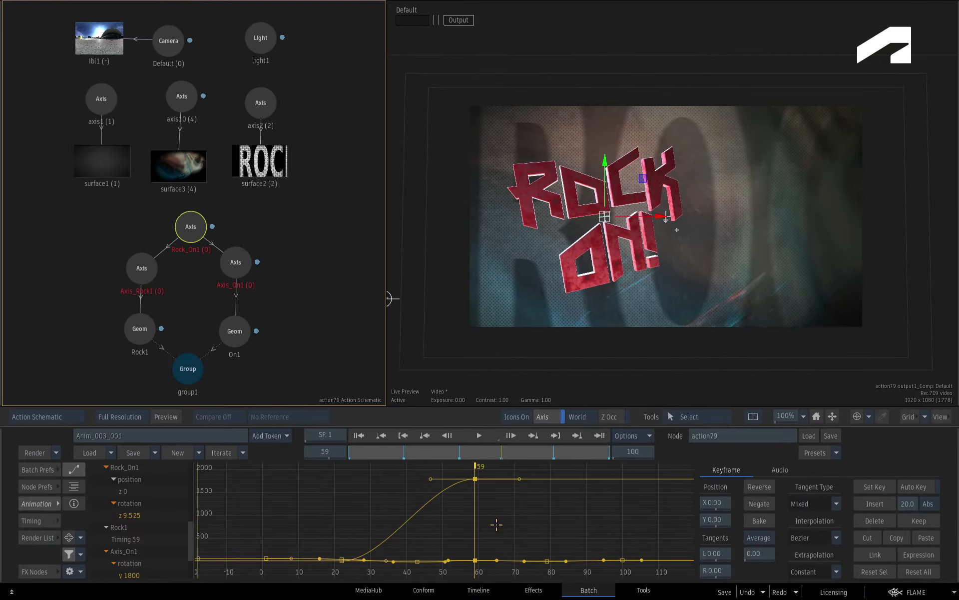
# Collapse the Axis_On1 and Rock1 folders in the channel list, and expand Axis_On1 again.
pyautogui.click(106, 550)
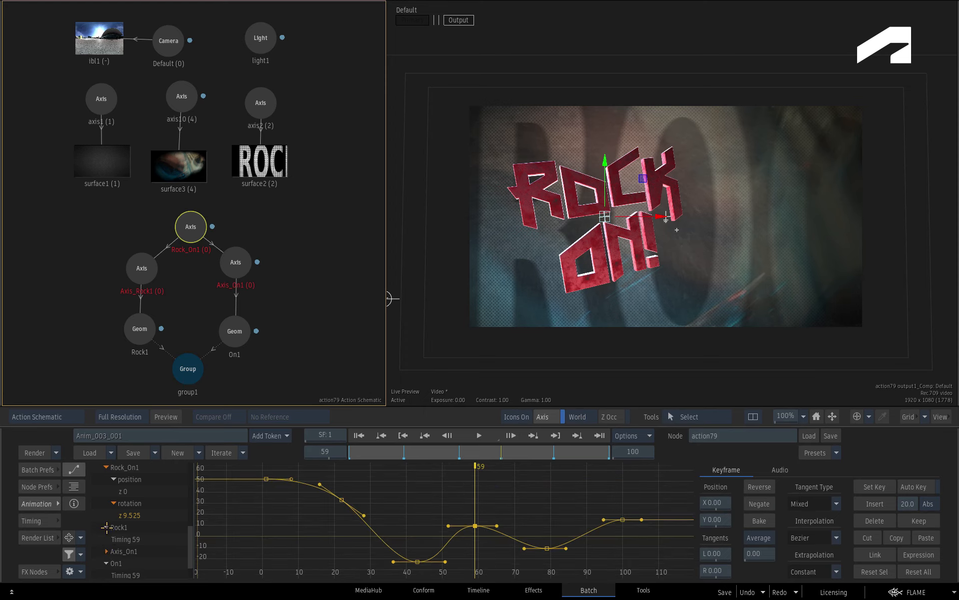
pyautogui.click(106, 527)
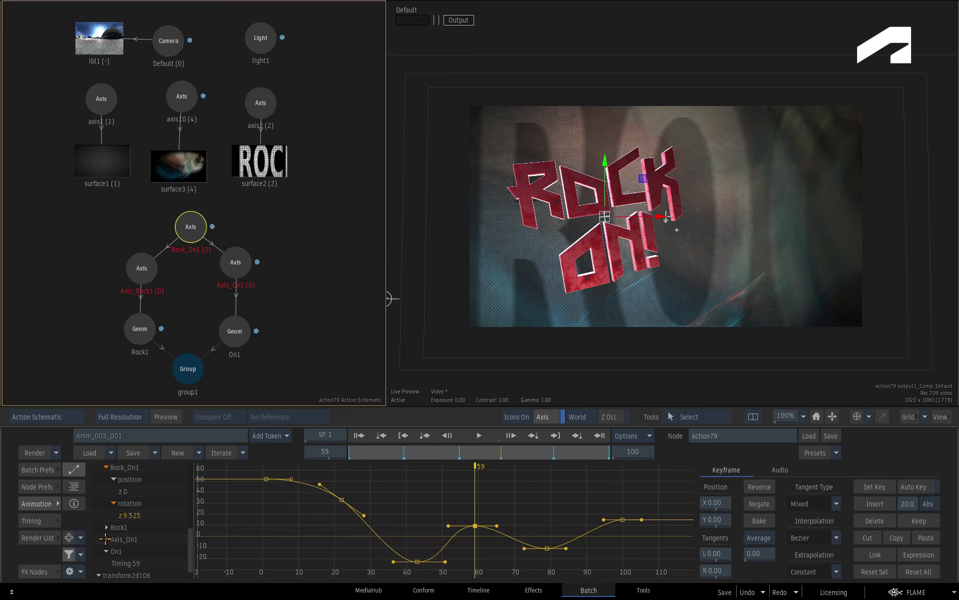
pyautogui.click(105, 539)
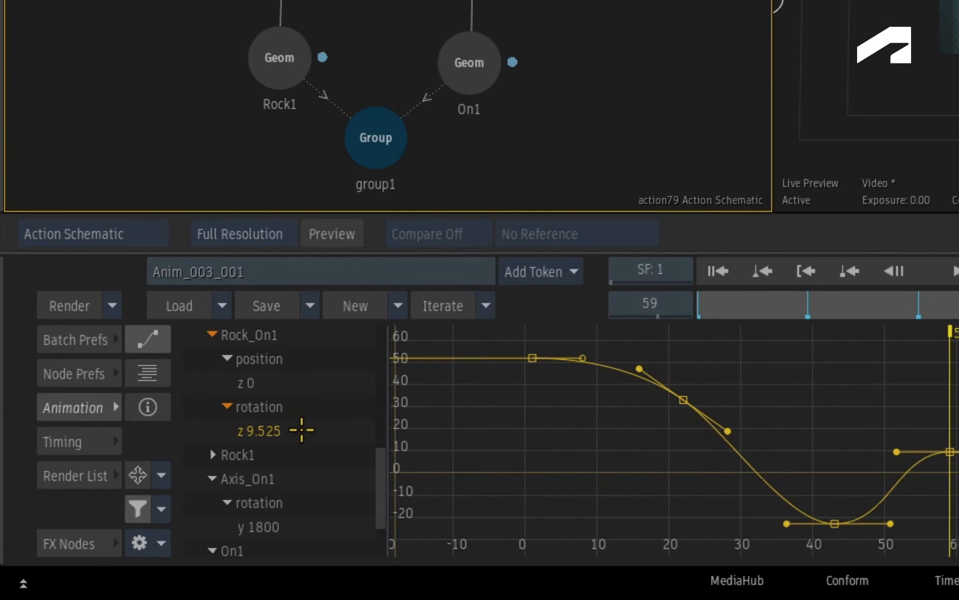
# Assign the Red colour to the Rock_On1 rotation z channel.
pyautogui.rightClick(302, 429)
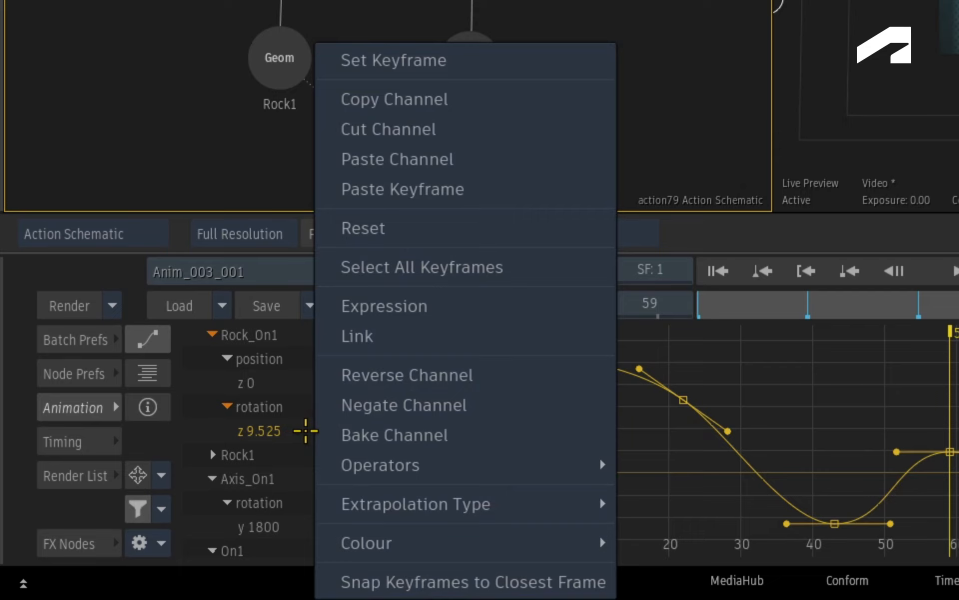
pyautogui.moveTo(528, 535)
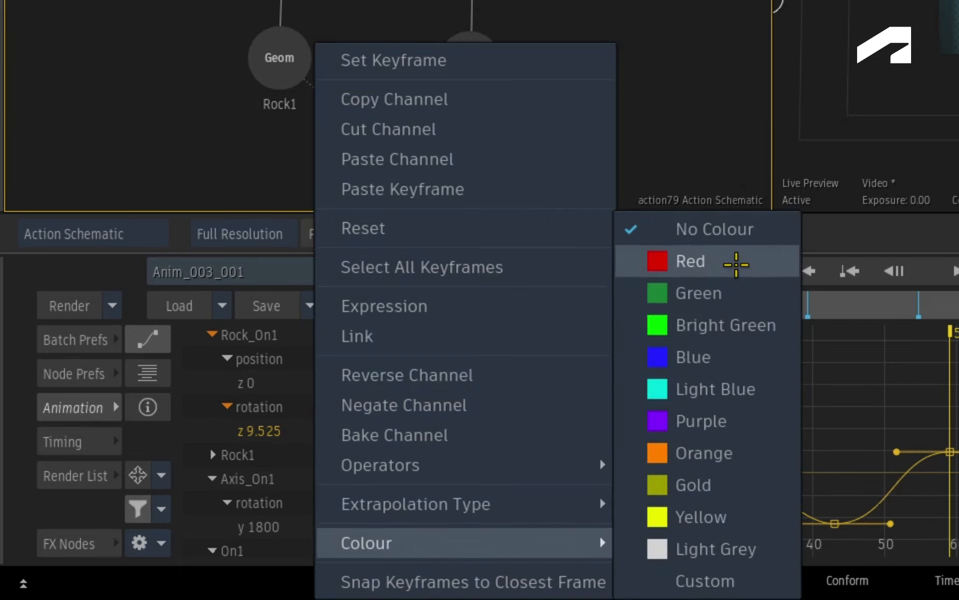
pyautogui.click(735, 262)
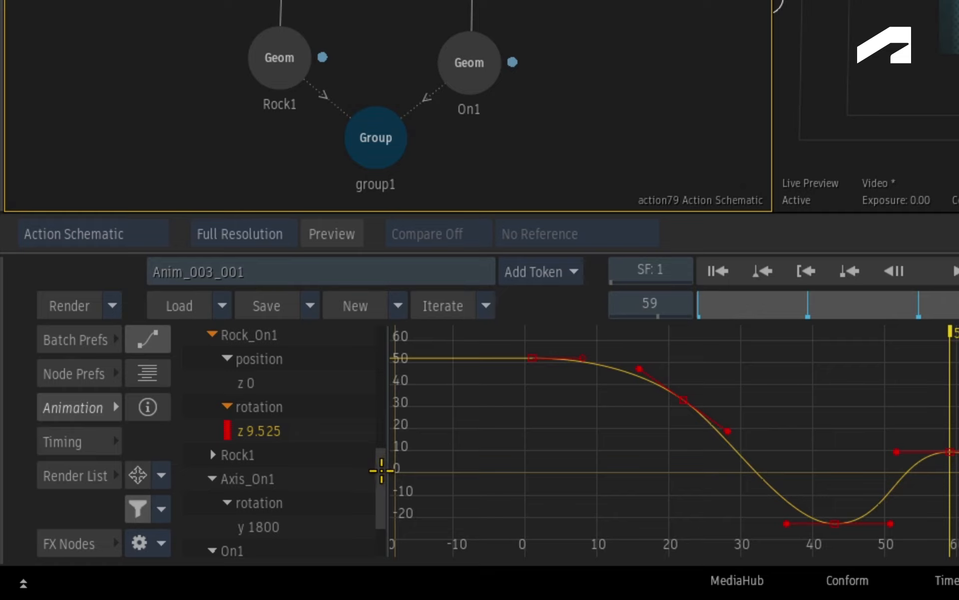
# Find the light1 position channels in the list, display their curves, and scrub the animation back to frame 1.
pyautogui.moveTo(382, 467); pyautogui.dragTo(373, 435)
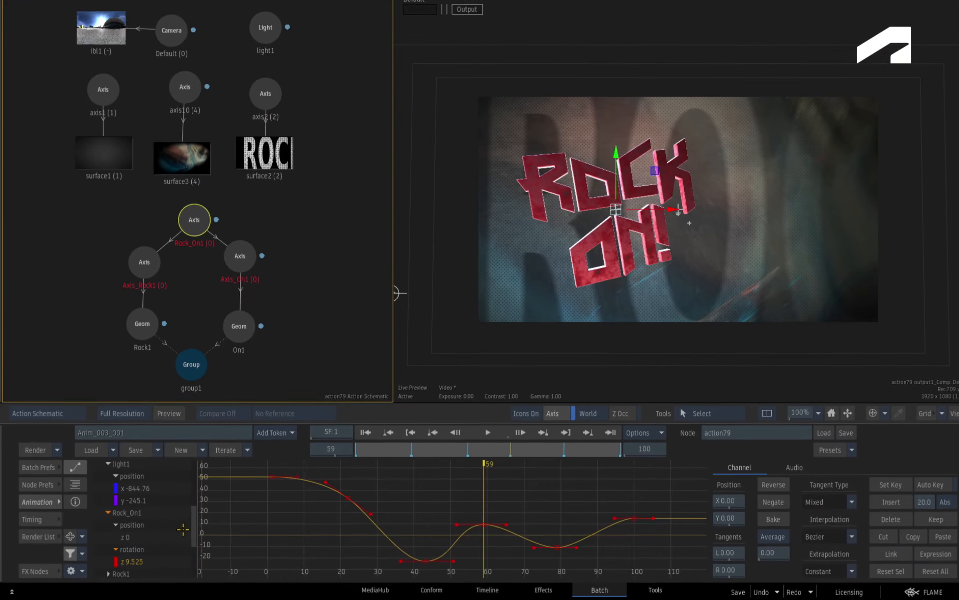
pyautogui.moveTo(190, 517); pyautogui.dragTo(188, 540)
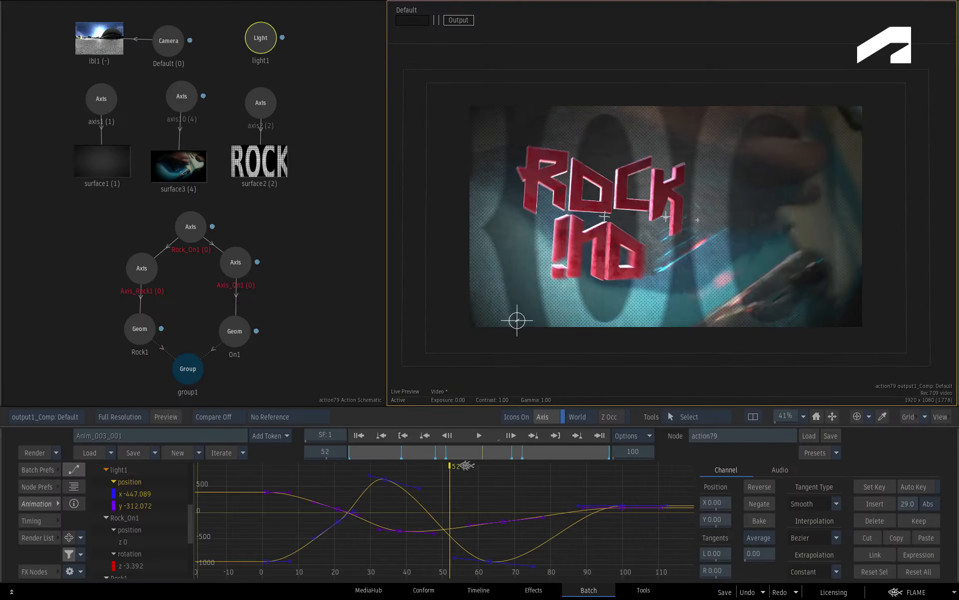
pyautogui.moveTo(400, 470); pyautogui.dragTo(299, 468)
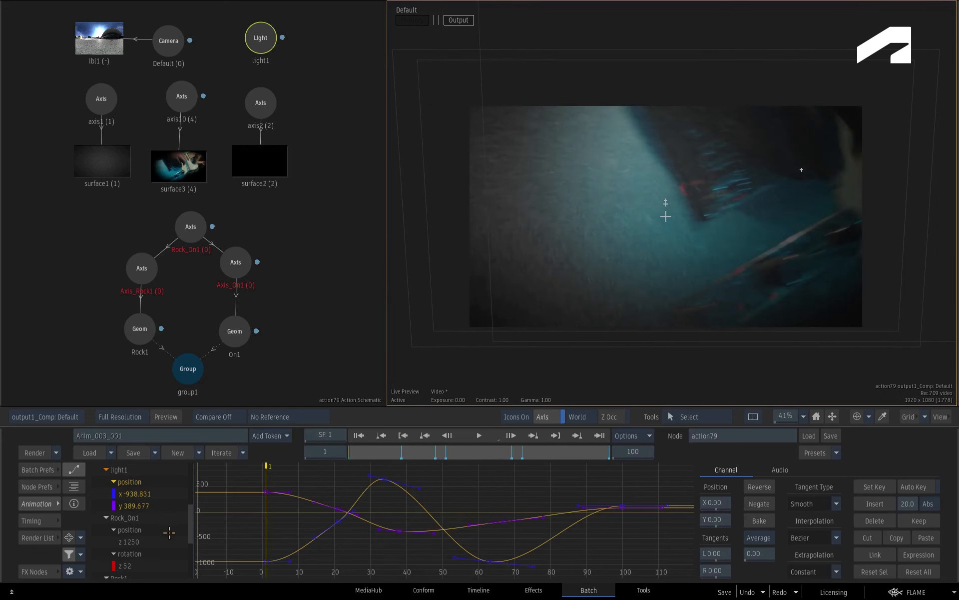
# Turn off the Animated channel filter and browse through the full channel list.
pyautogui.moveTo(191, 523)
pyautogui.mouseDown()
pyautogui.moveTo(191, 510)
pyautogui.moveTo(192, 519)
pyautogui.mouseUp()
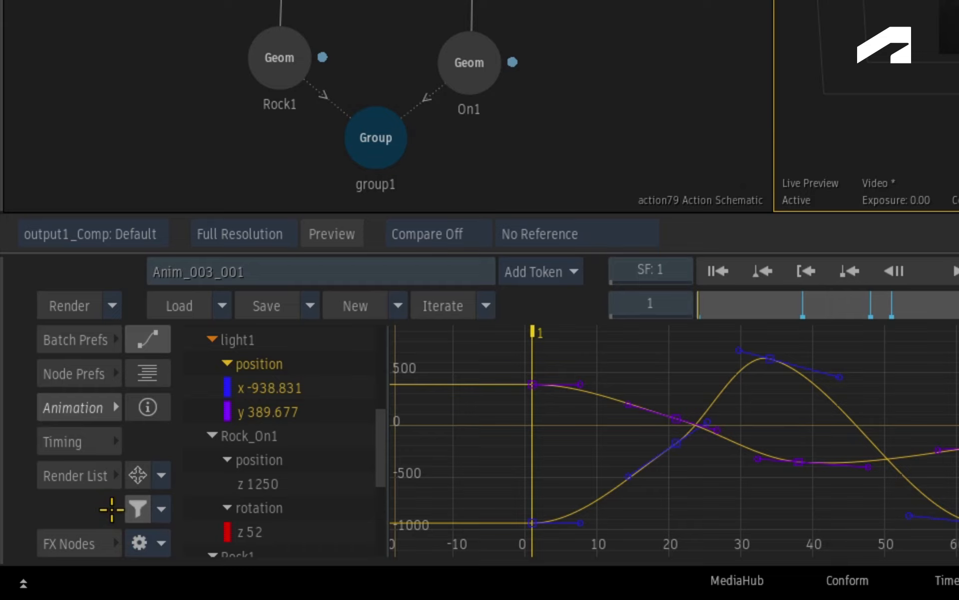
pyautogui.scroll(3, 381, 401)
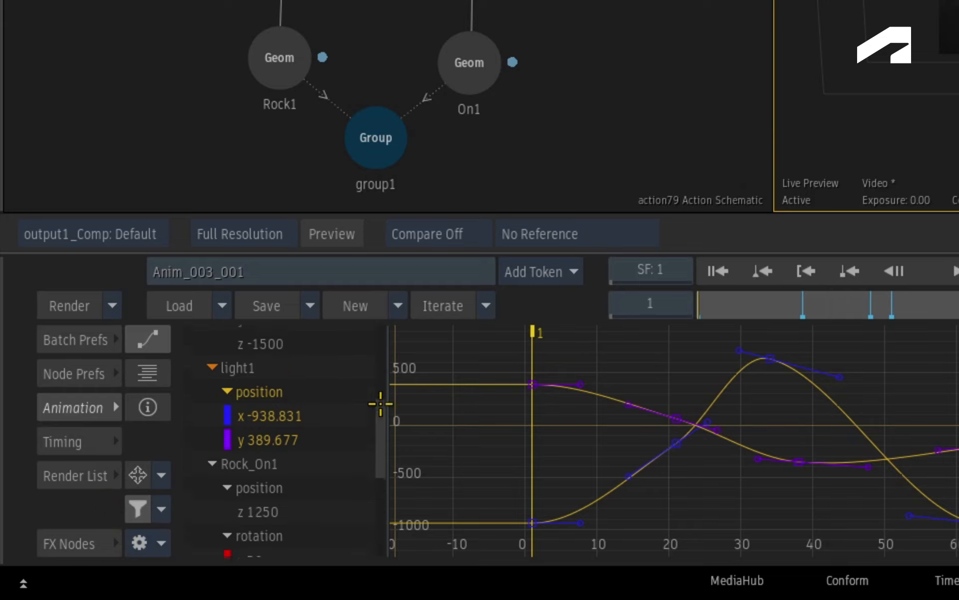
pyautogui.moveTo(386, 391); pyautogui.dragTo(394, 428)
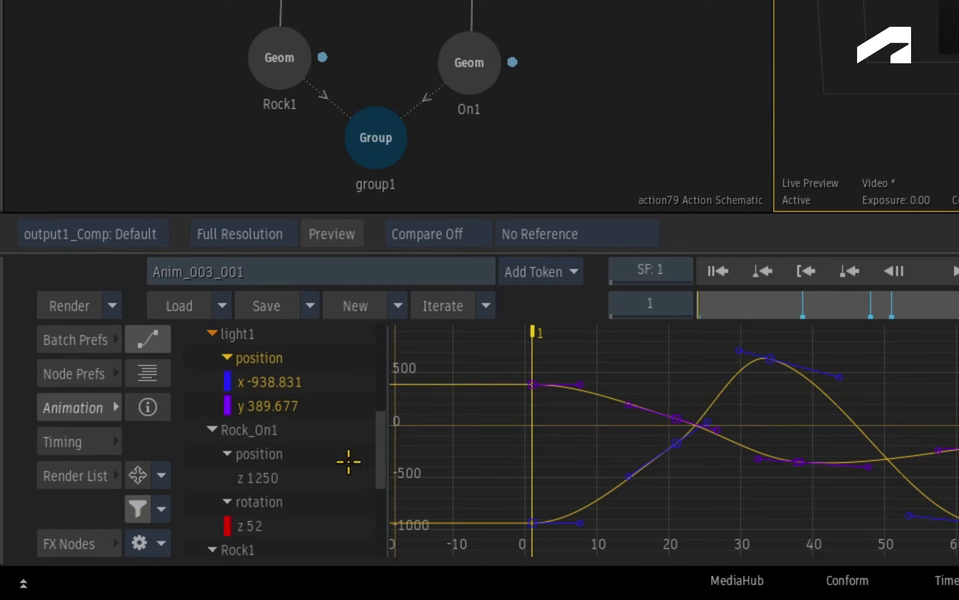
pyautogui.click(134, 509)
pyautogui.moveTo(379, 328); pyautogui.dragTo(360, 420)
pyautogui.press('space')
# Filter the channel list to show only the Selected channels of light1.
pyautogui.click(162, 509)
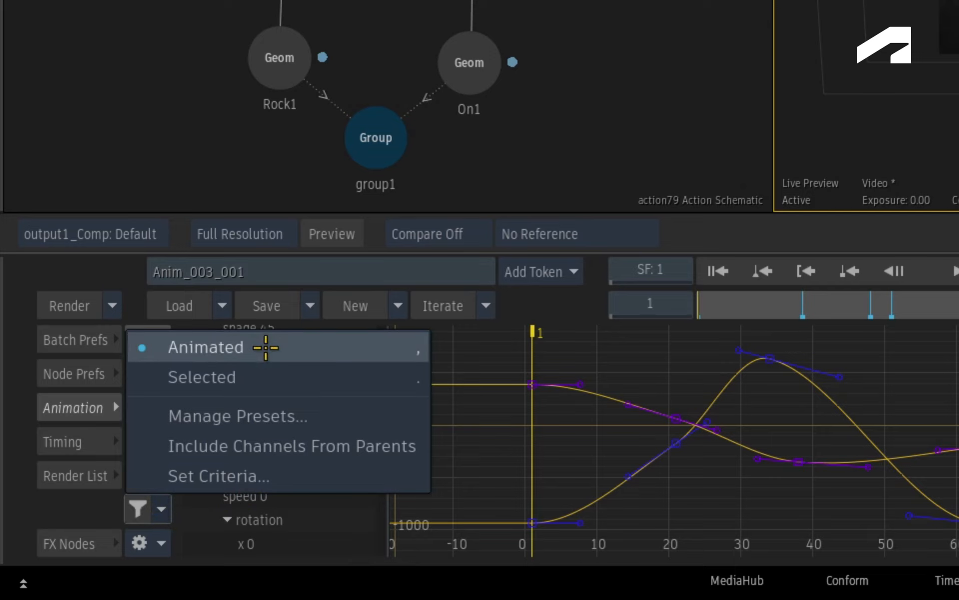
pyautogui.click(277, 377)
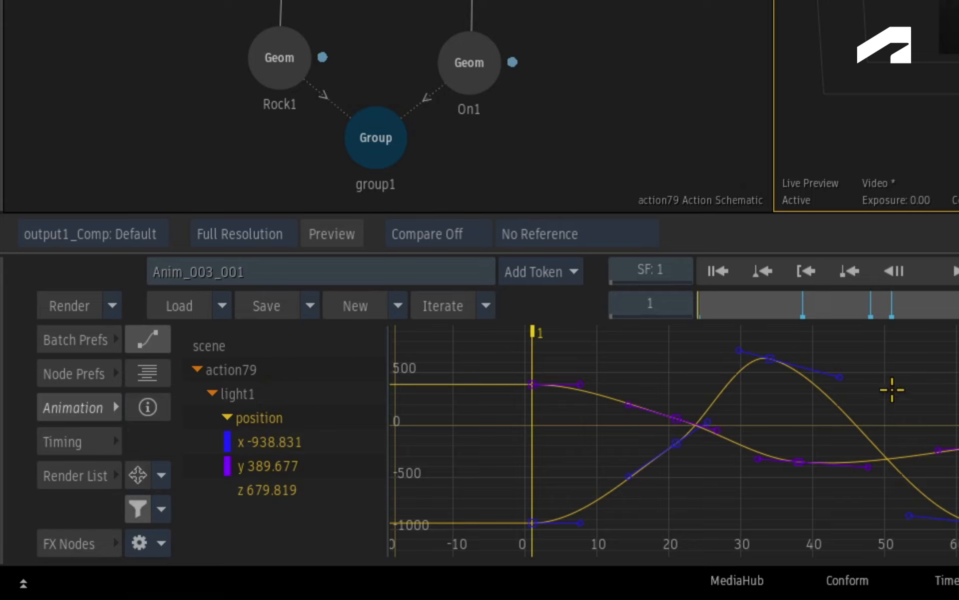
# Move the peak keyframe of the light1 position x curve to about frame 35 and a value of about 550.
pyautogui.moveTo(769, 359)
pyautogui.mouseDown()
pyautogui.moveTo(770, 368)
pyautogui.moveTo(777, 355)
pyautogui.moveTo(777, 368)
pyautogui.mouseUp()
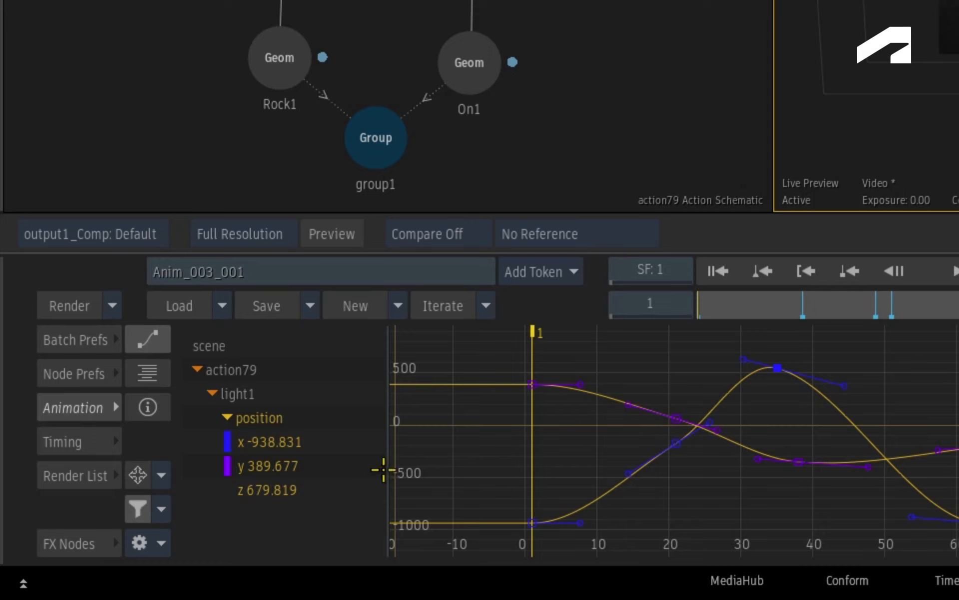
pyautogui.click(161, 508)
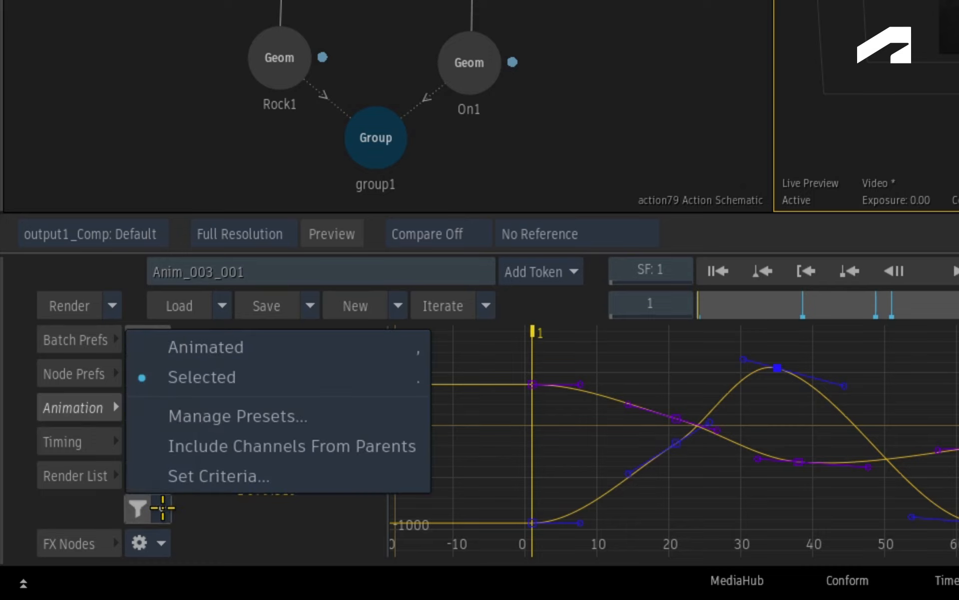
pyautogui.click(144, 476)
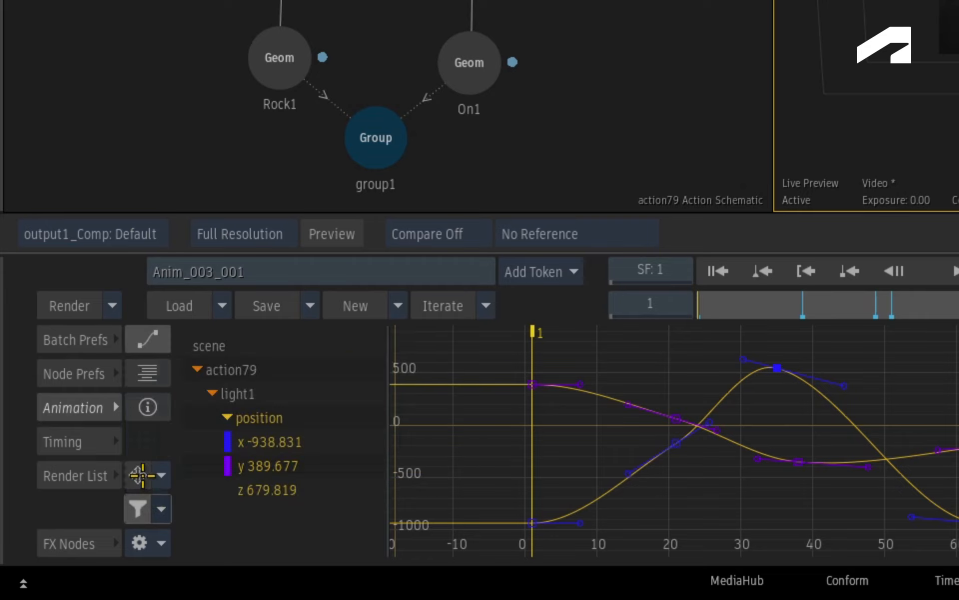